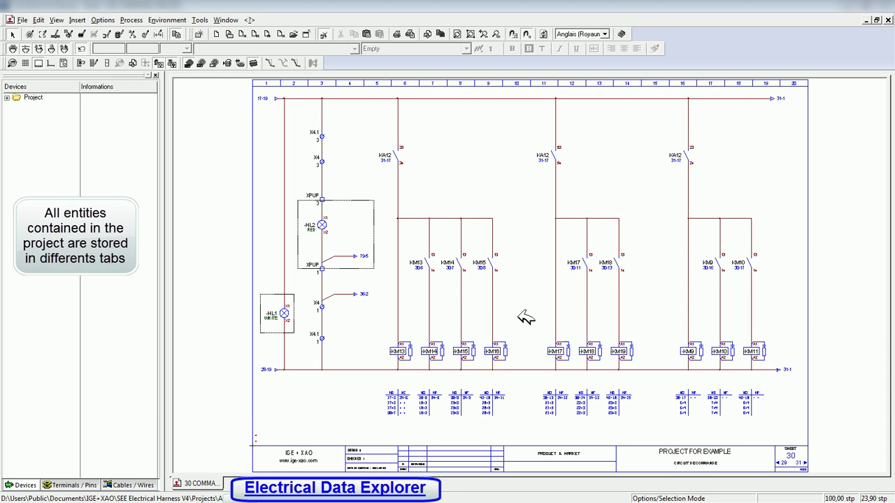
- Review relay KA1's A1-A2, 13-14, 3-4 and 21-22 contacts, then list the project's terminal strips
{"action": "double_click", "coordinate": [15, 98]}
{"action": "left_click_drag", "start_coordinate": [153, 98], "coordinate": [153, 180]}
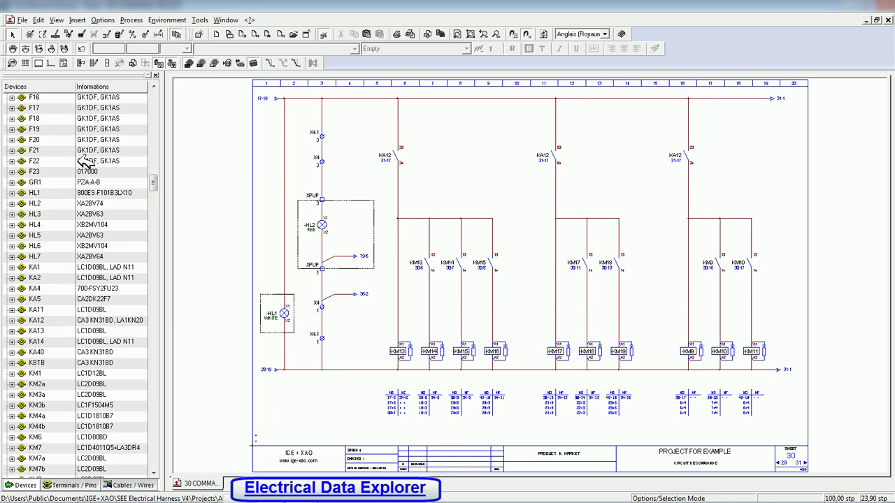
{"action": "double_click", "coordinate": [34, 267]}
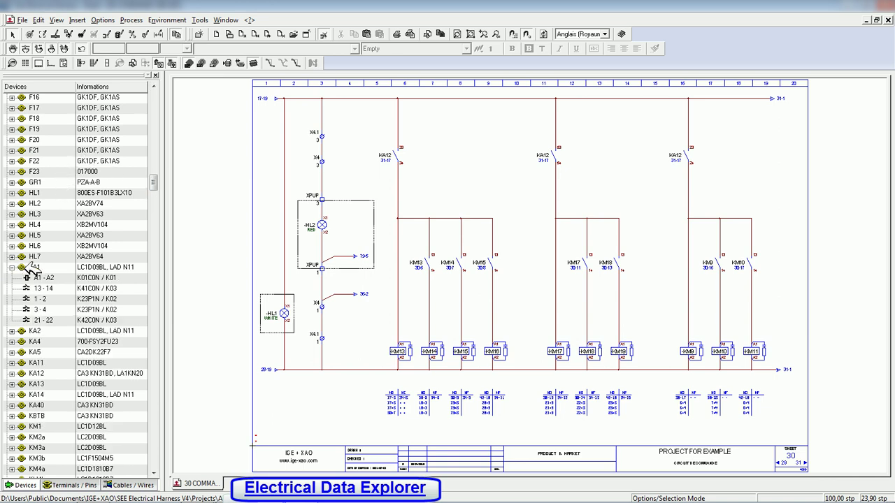
{"action": "left_click", "coordinate": [43, 278]}
{"action": "left_click", "coordinate": [46, 287]}
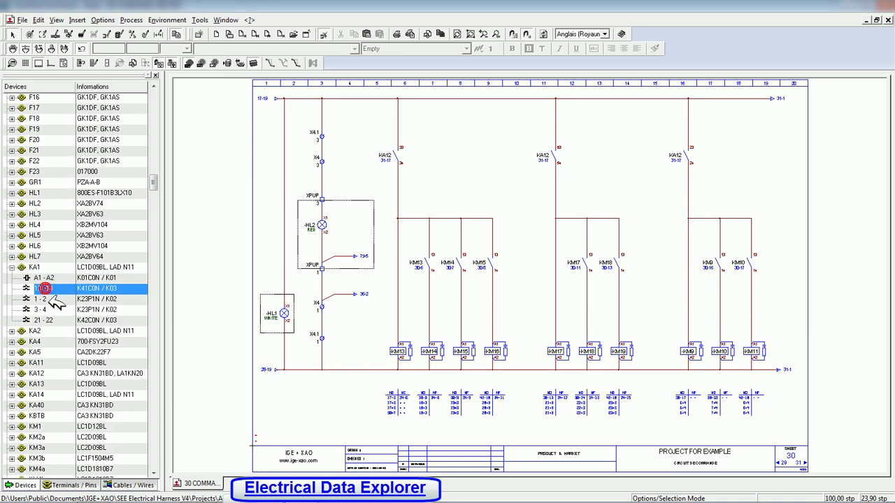
{"action": "left_click", "coordinate": [49, 311]}
{"action": "left_click", "coordinate": [47, 320]}
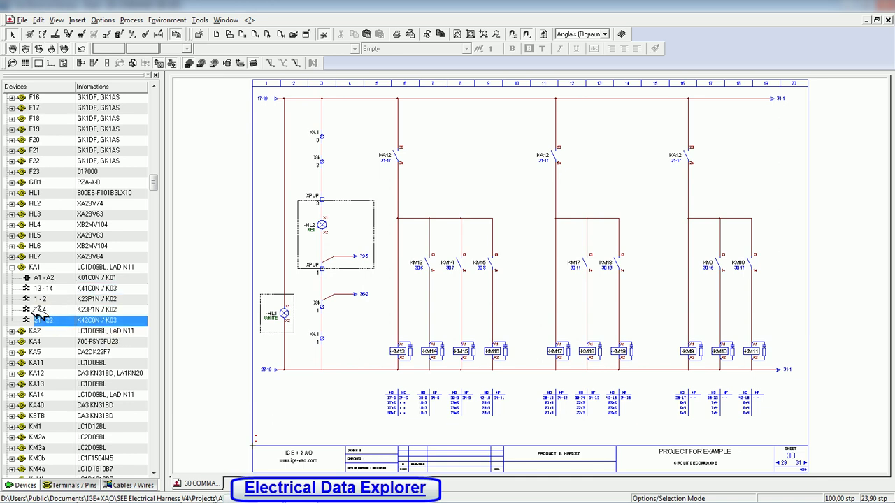
{"action": "left_click", "coordinate": [71, 484]}
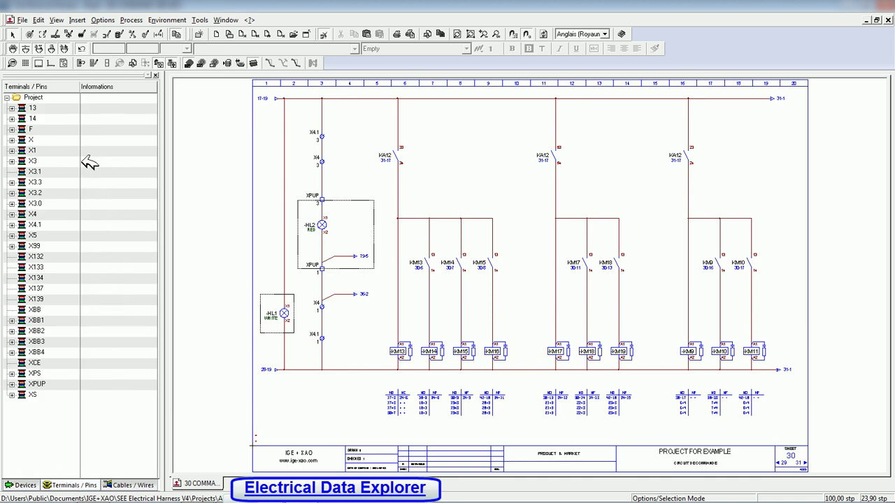
- Check pins 1 and 4 of terminal strip X1, then list cables W1–W14
{"action": "left_click", "coordinate": [11, 150]}
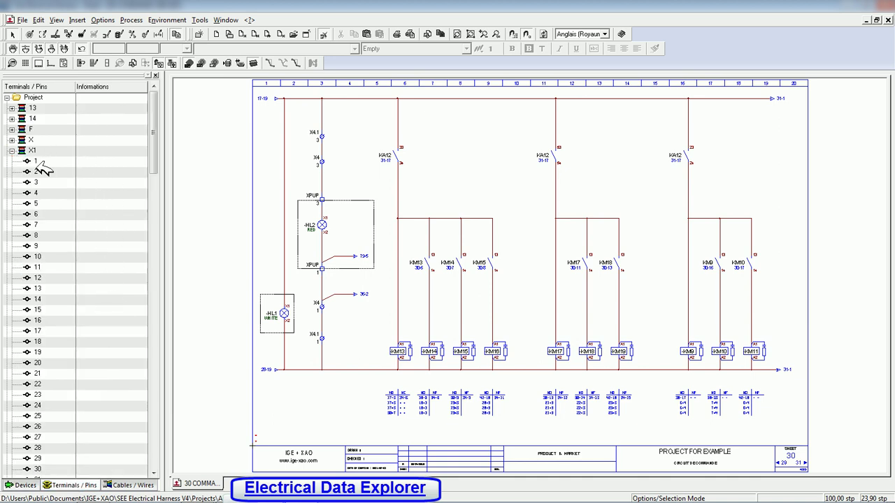
{"action": "left_click", "coordinate": [31, 163]}
{"action": "left_click", "coordinate": [36, 193]}
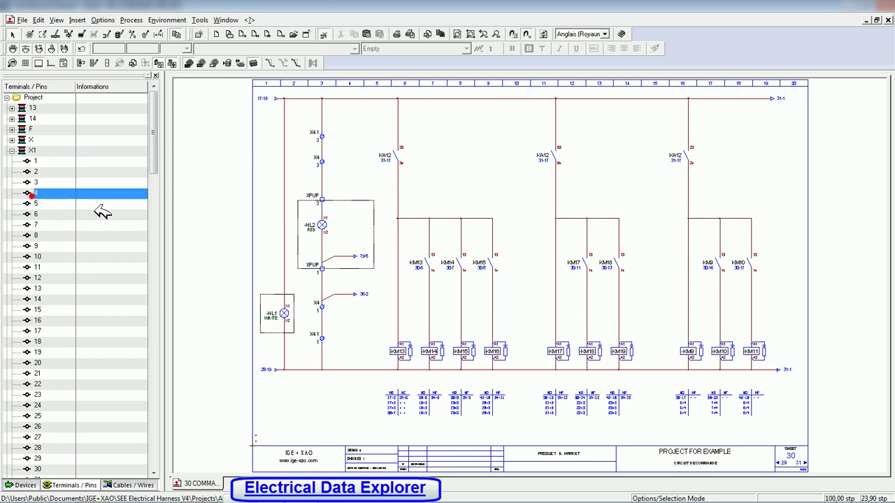
{"action": "left_click", "coordinate": [11, 151]}
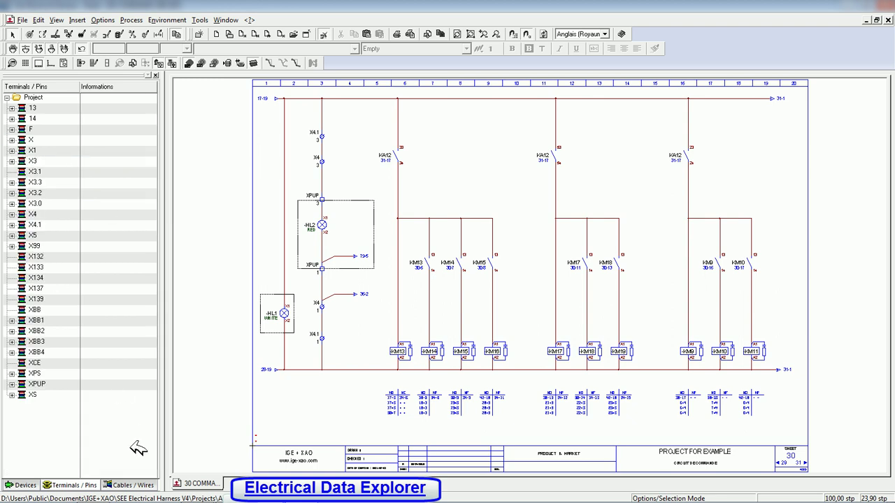
{"action": "left_click", "coordinate": [136, 487]}
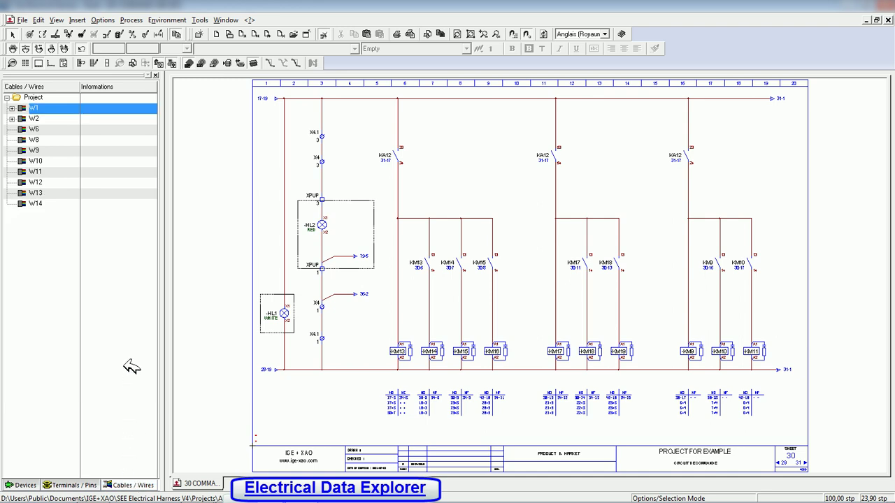
- Expand and collapse cables W2 and W1 to view their wires, then start a zoom window
{"action": "left_click", "coordinate": [12, 119]}
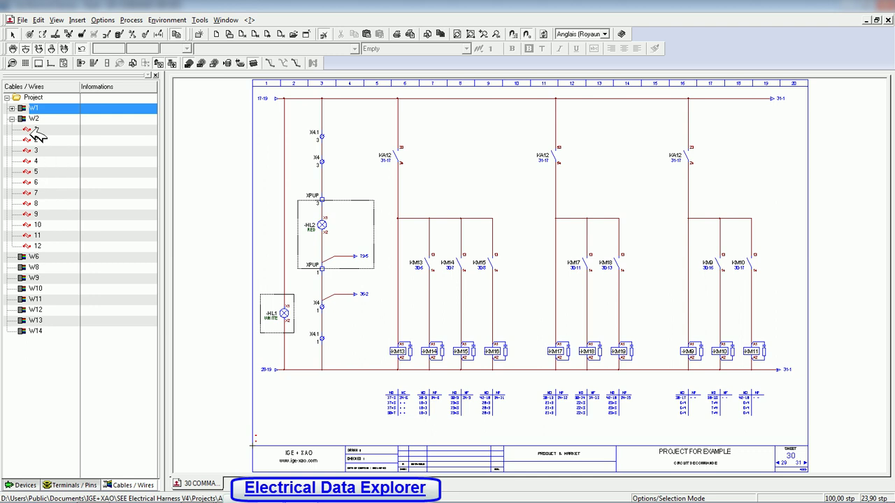
{"action": "left_click", "coordinate": [12, 119]}
{"action": "left_click", "coordinate": [12, 108]}
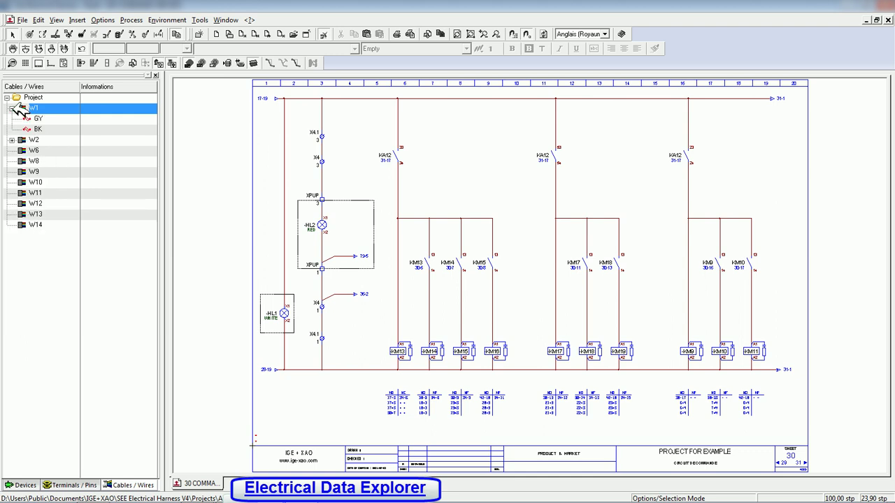
{"action": "left_click", "coordinate": [12, 108]}
{"action": "left_click", "coordinate": [470, 34]}
{"action": "left_click", "coordinate": [252, 266]}
- Zoom in around lamp -HL1 and open HL1's X1 - X2 symbol properties from the device list
{"action": "left_click", "coordinate": [355, 365]}
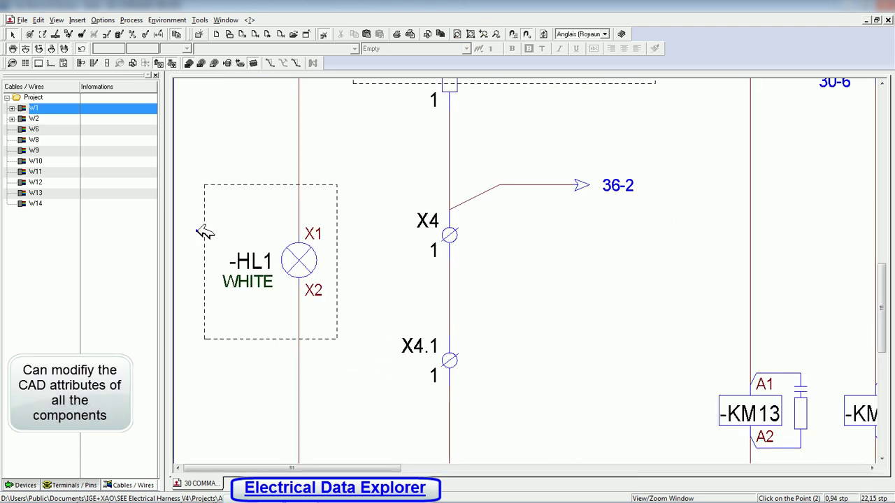
{"action": "left_click", "coordinate": [22, 484]}
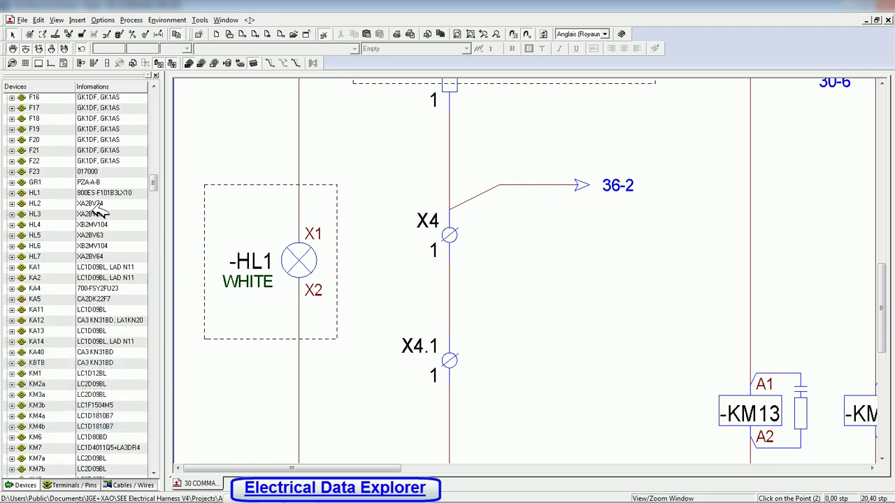
{"action": "left_click", "coordinate": [12, 192]}
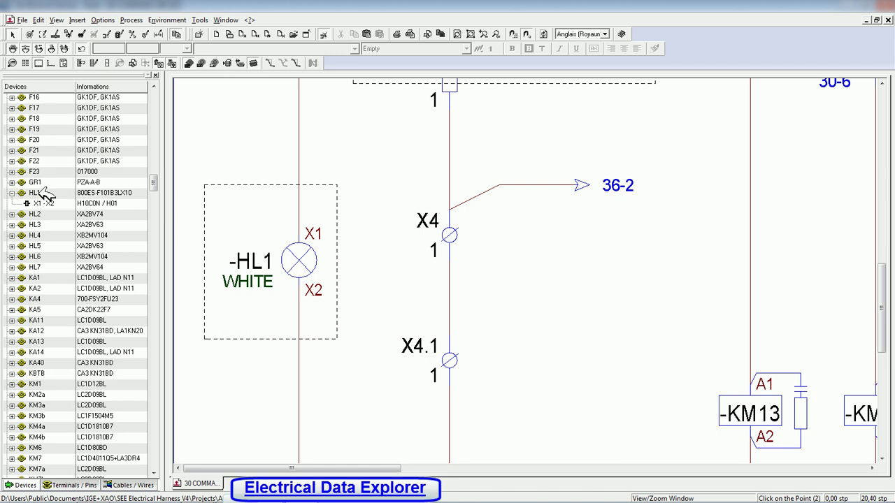
{"action": "left_click", "coordinate": [44, 193]}
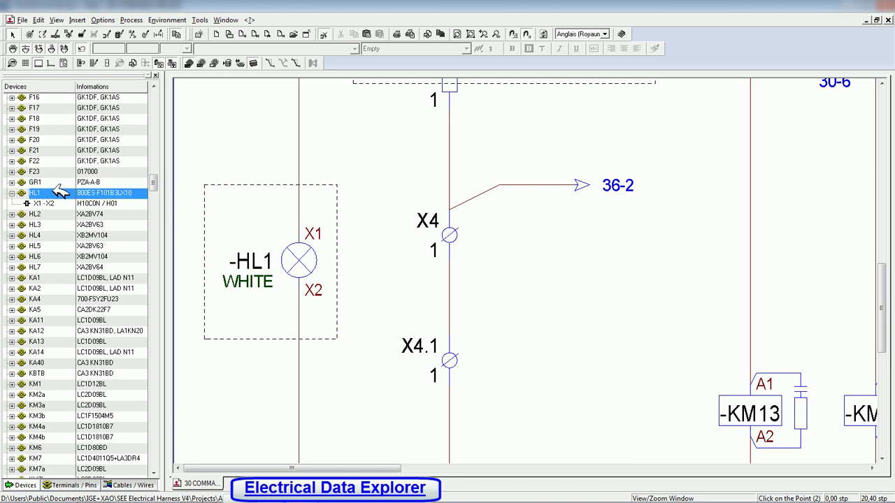
{"action": "double_click", "coordinate": [52, 203]}
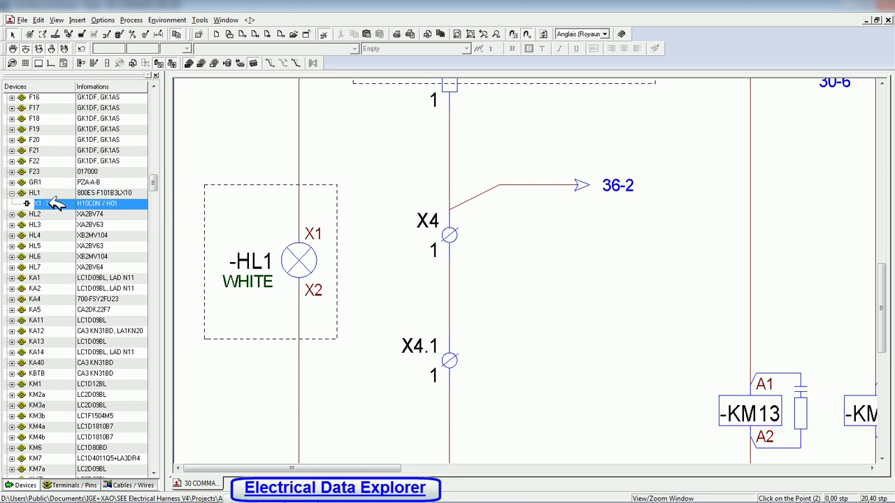
- Replace HL1's white equipment with the GREEN 800EQ-PM3D0 part
{"action": "double_click", "coordinate": [483, 190]}
{"action": "left_click", "coordinate": [214, 309]}
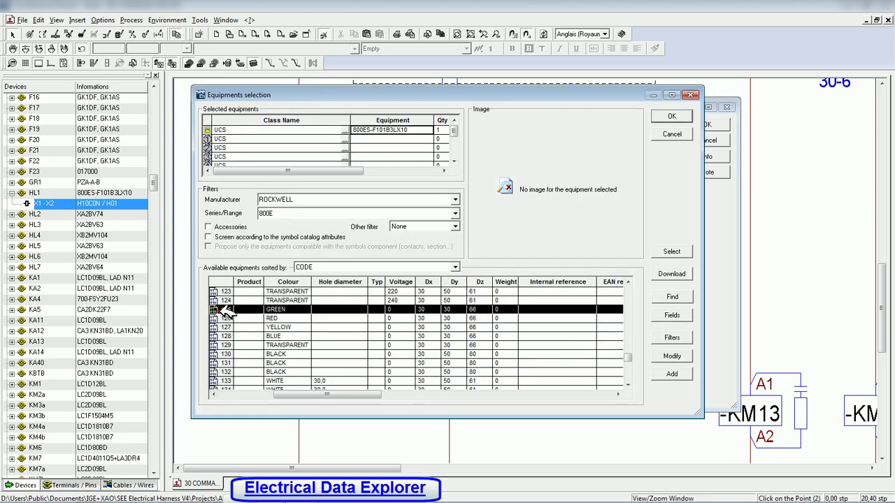
{"action": "left_click", "coordinate": [662, 115]}
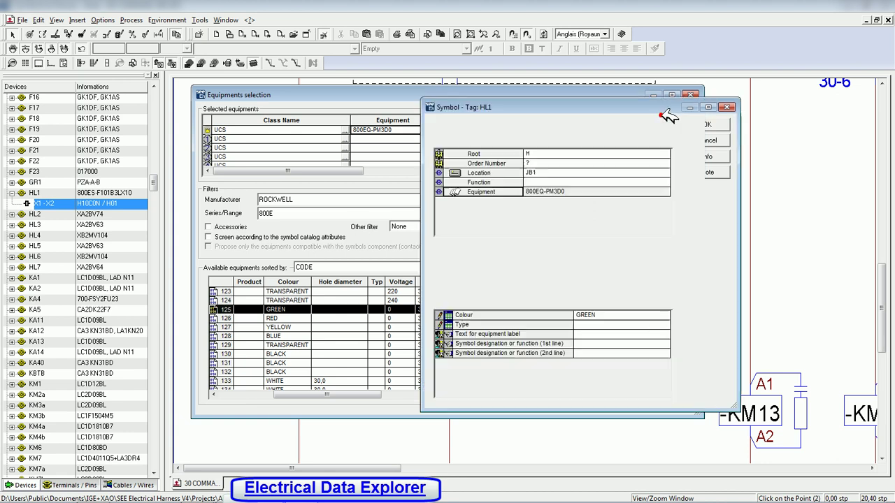
- Apply HL1's new equipment, locate HL1 in the device tree from its symbol, then list cables
{"action": "left_click", "coordinate": [722, 124]}
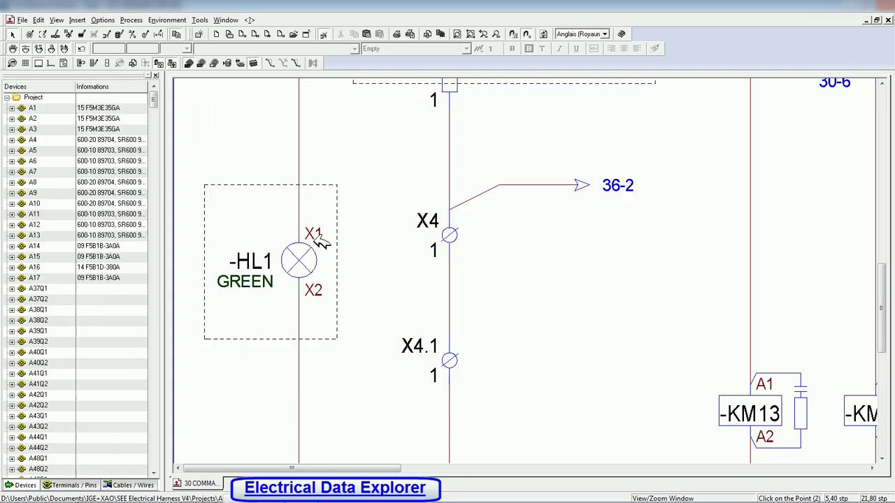
{"action": "left_click", "coordinate": [241, 260]}
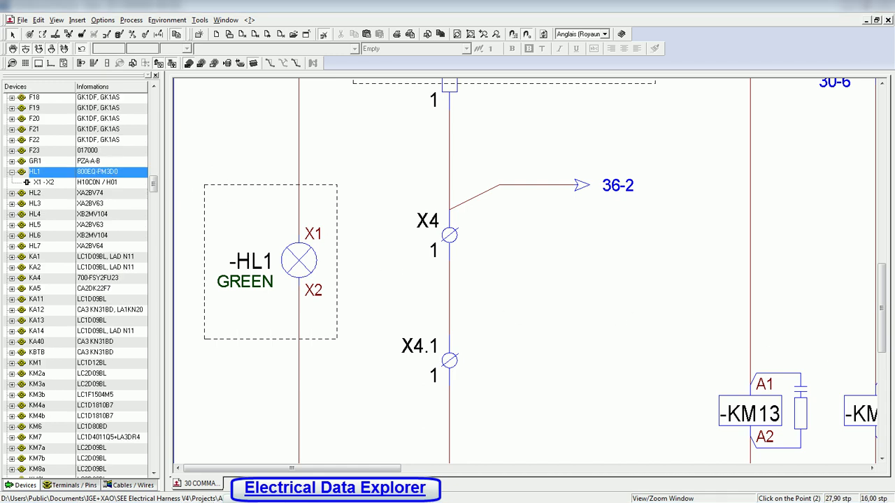
{"action": "left_click", "coordinate": [128, 485]}
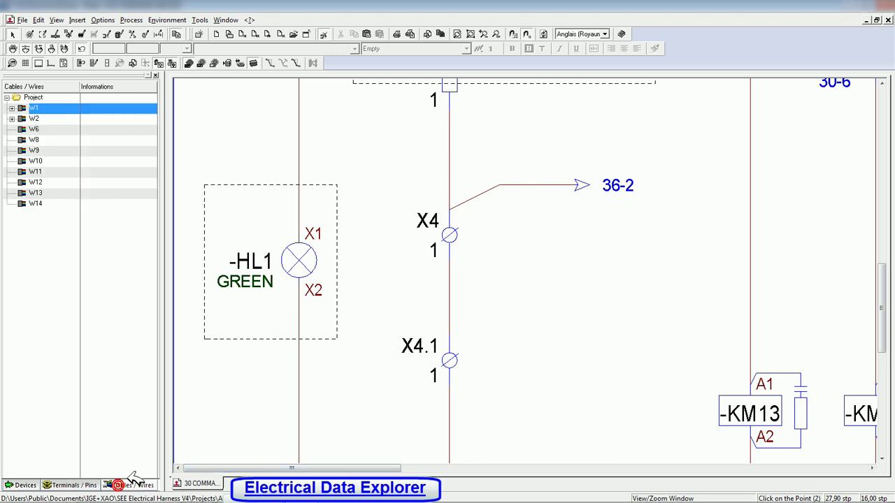
- Jump to schematic sheet 2 where cable W1 is drawn and expand W1's GY and BK wires
{"action": "right_click", "coordinate": [21, 111]}
{"action": "left_click", "coordinate": [59, 164]}
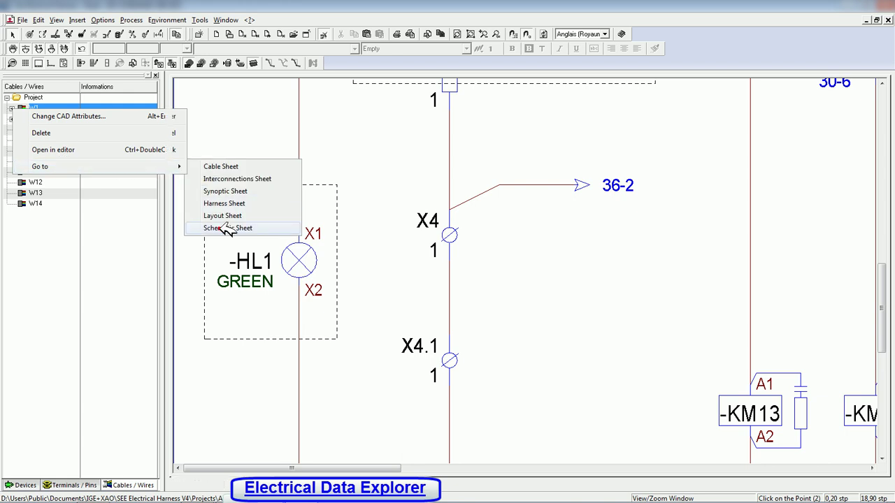
{"action": "left_click", "coordinate": [228, 228]}
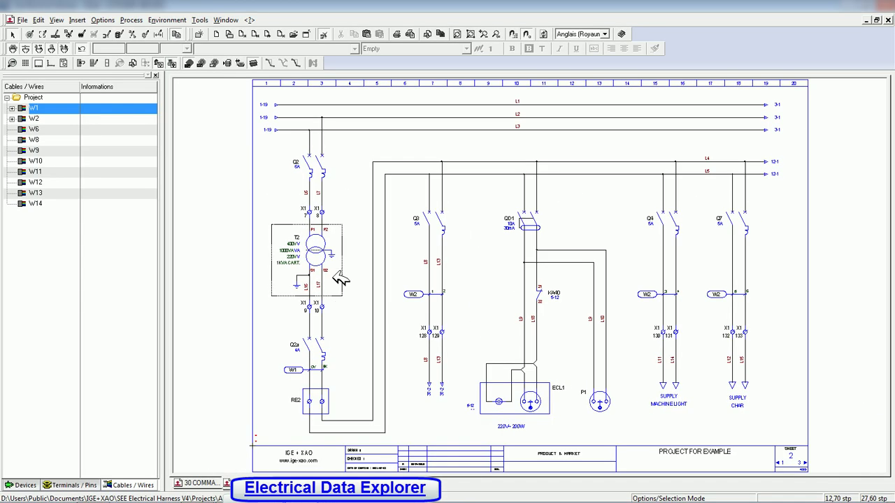
{"action": "left_click", "coordinate": [12, 109]}
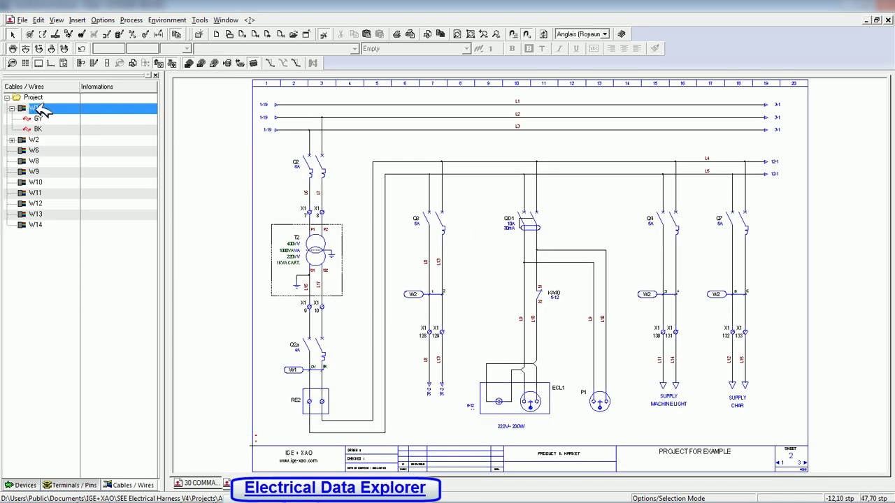
{"action": "right_click", "coordinate": [42, 111]}
- Assign cable W1 the U-1000 R2V 7G2,5² equipment, apply it, and collapse W1's wire list
{"action": "left_click", "coordinate": [65, 118]}
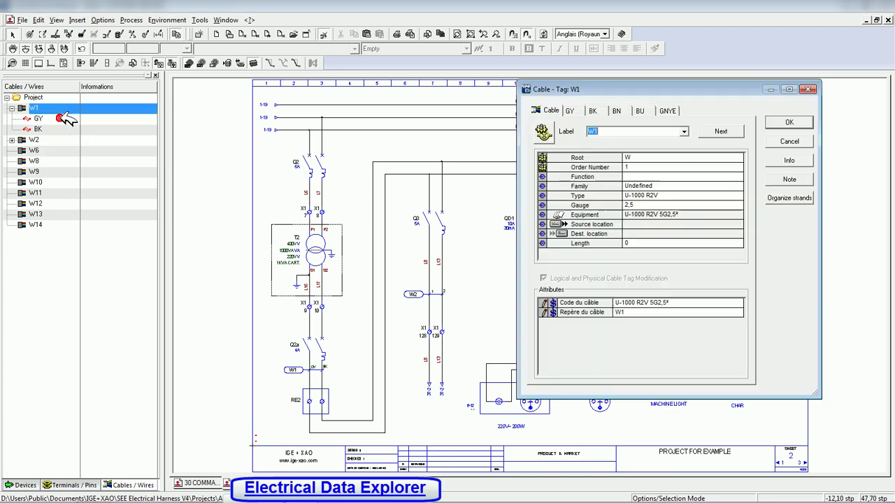
{"action": "left_click", "coordinate": [588, 215]}
{"action": "left_click", "coordinate": [222, 363]}
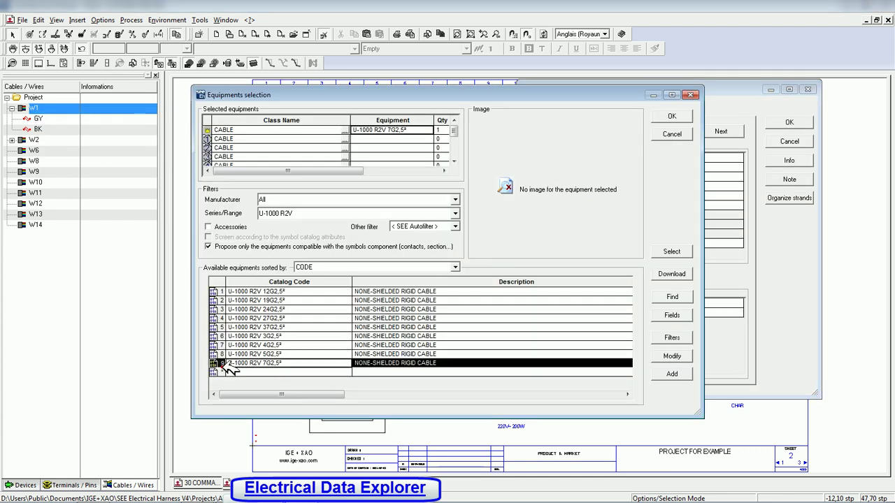
{"action": "left_click", "coordinate": [663, 117]}
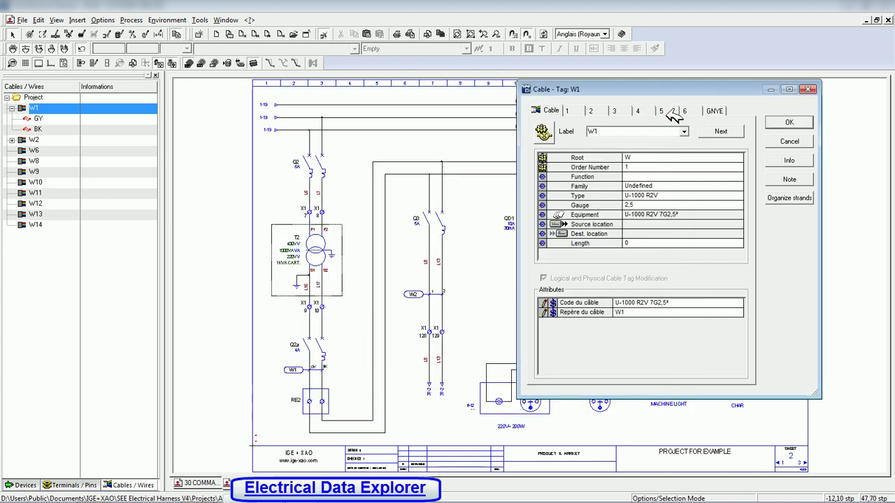
{"action": "left_click", "coordinate": [788, 121]}
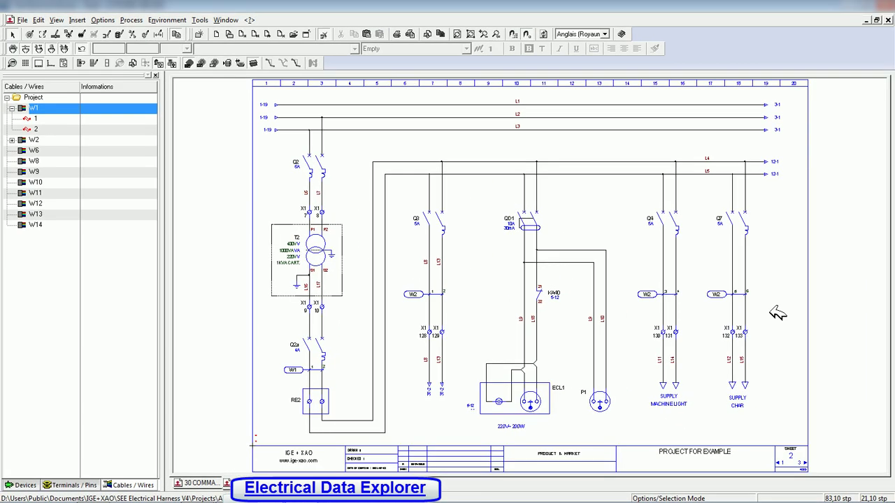
{"action": "key", "text": "Left"}
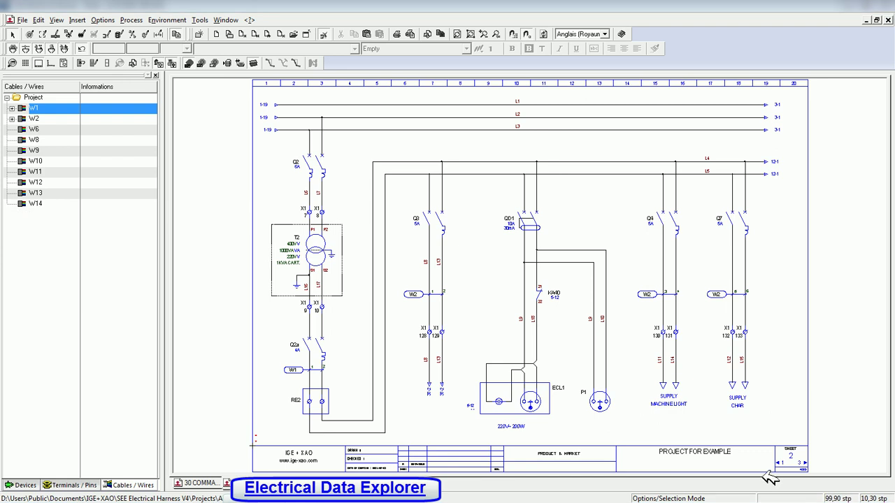
- Search the Devices list for HL and open device KA11 on its schematic sheet
{"action": "left_click", "coordinate": [21, 485]}
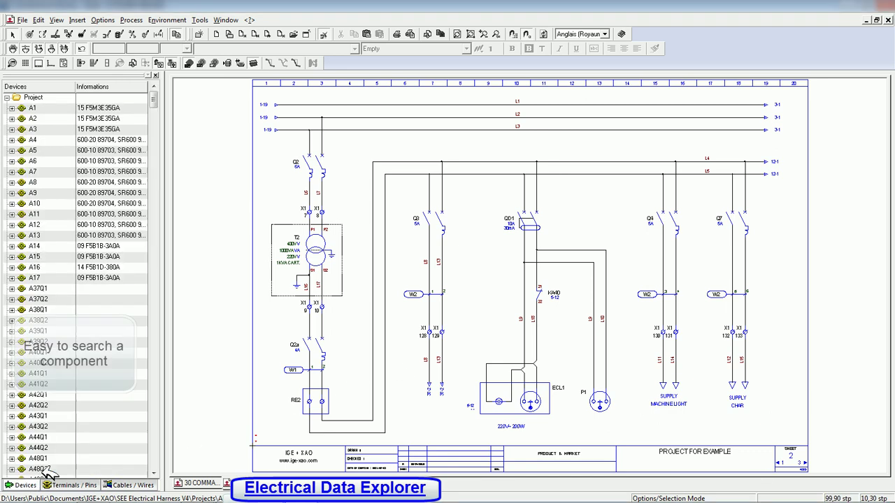
{"action": "type", "text": "HL"}
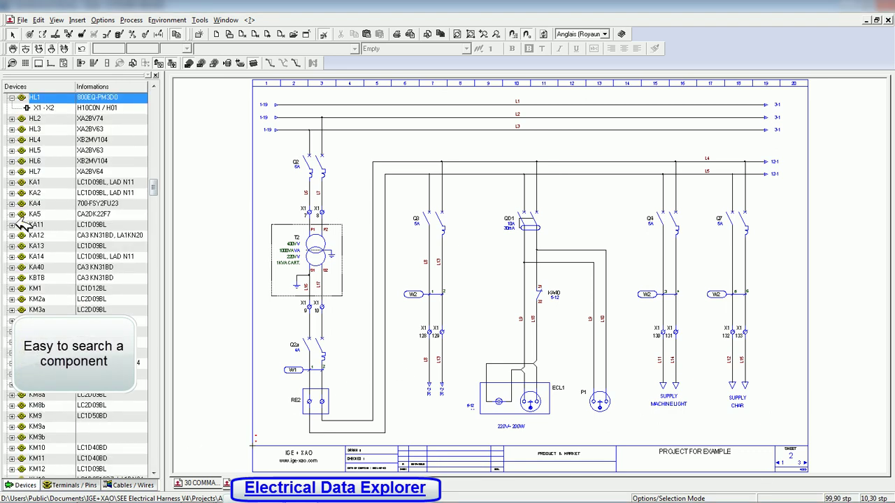
{"action": "left_click", "coordinate": [11, 225]}
{"action": "left_click", "coordinate": [28, 226]}
{"action": "right_click", "coordinate": [25, 226]}
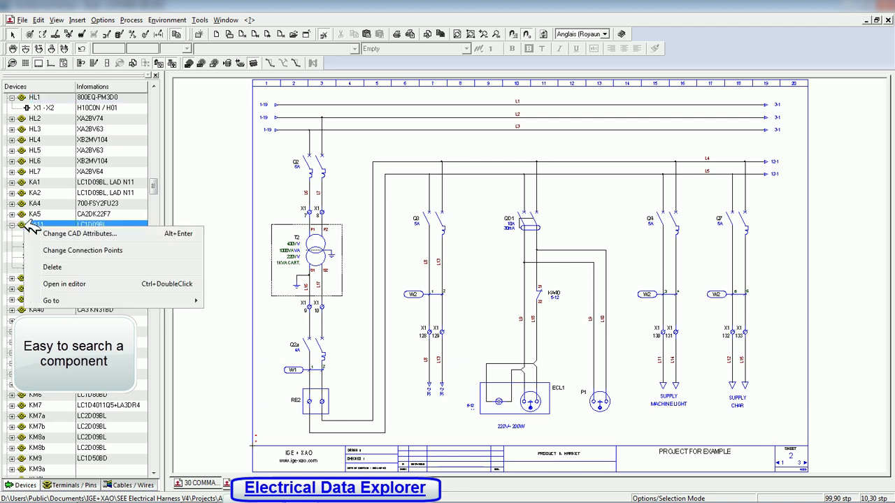
{"action": "left_click", "coordinate": [99, 285]}
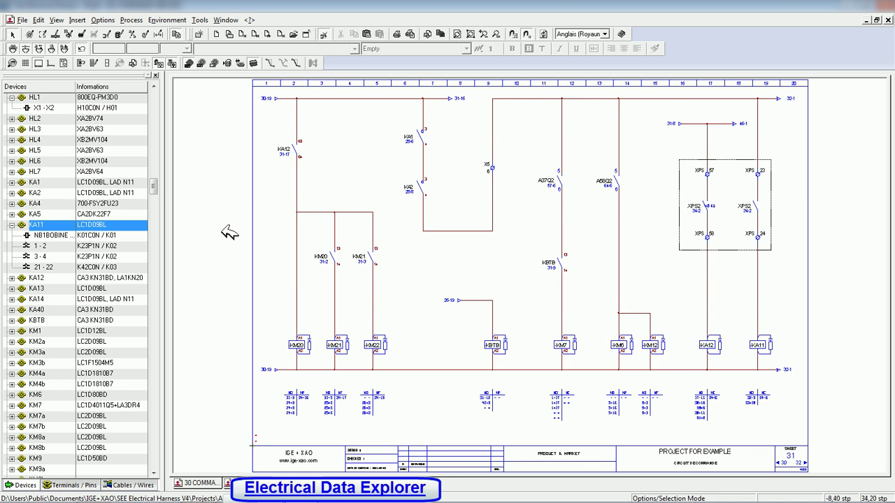
- Trace coil KM20 from sheet 31, then expand KM7 to review its A1-A2 and 1…6 entries
{"action": "left_click", "coordinate": [297, 346]}
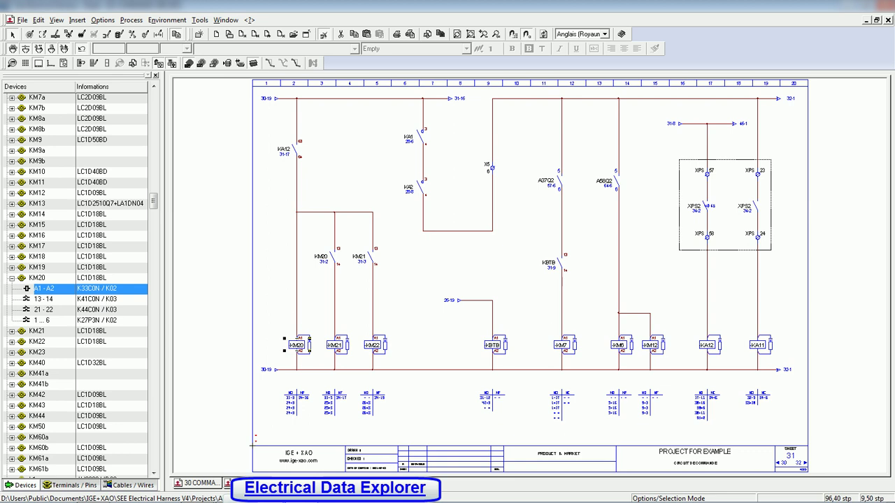
{"action": "key", "text": "Escape"}
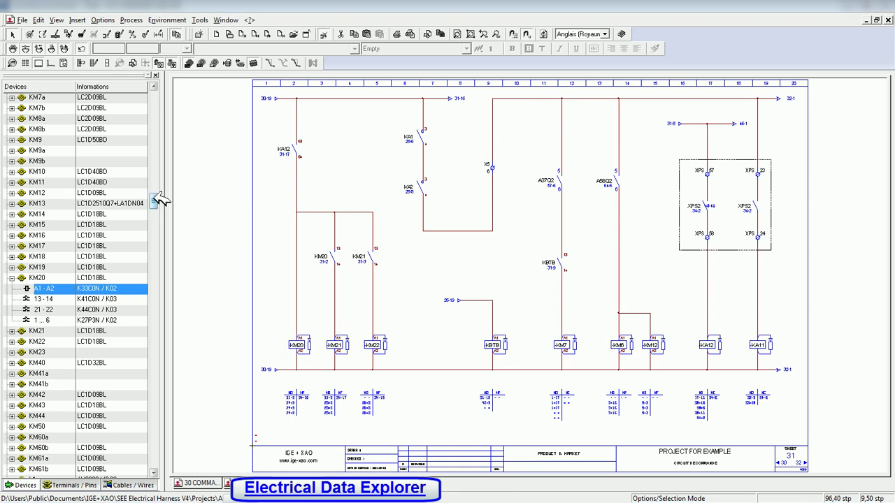
{"action": "left_click_drag", "start_coordinate": [155, 201], "coordinate": [156, 190]}
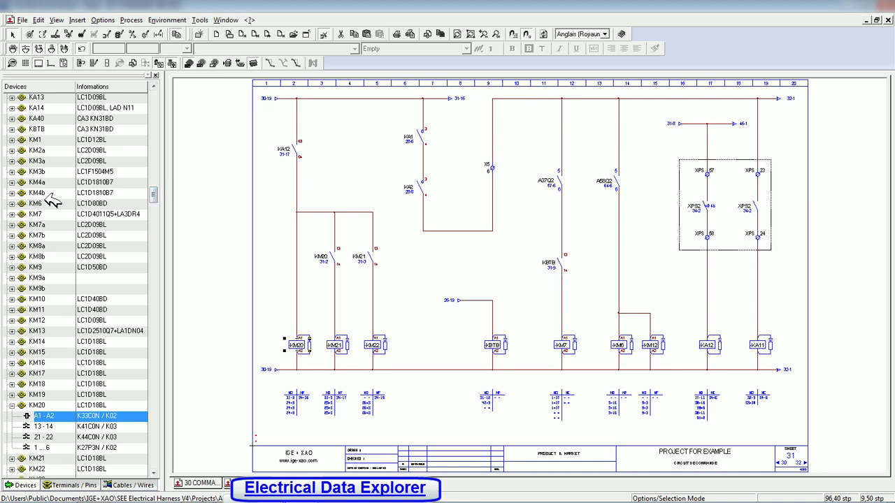
{"action": "left_click", "coordinate": [11, 214]}
{"action": "left_click", "coordinate": [37, 224]}
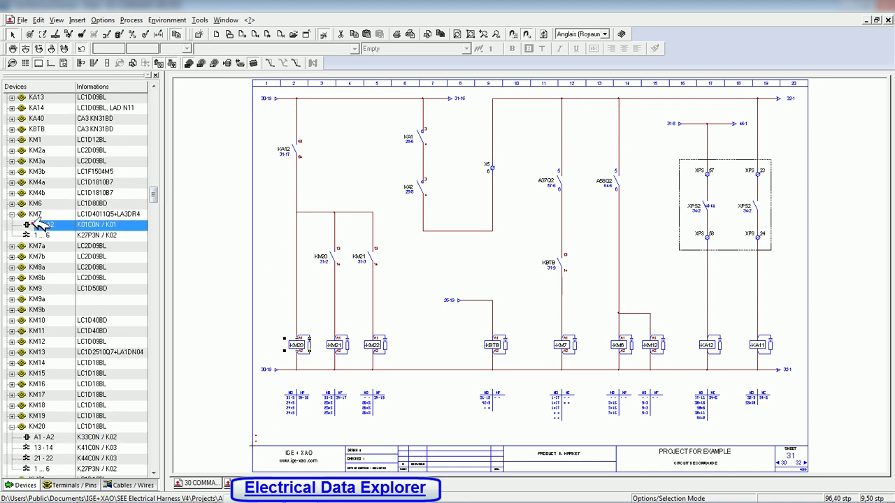
{"action": "left_click", "coordinate": [56, 235]}
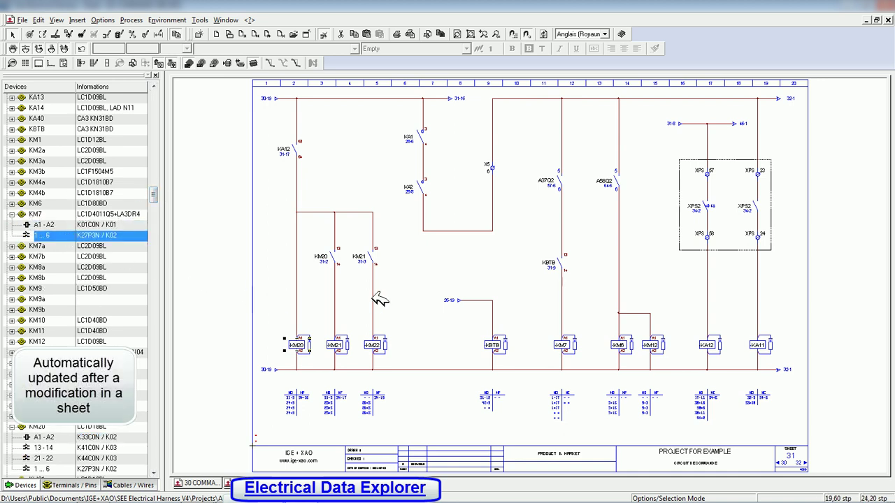
{"action": "left_click", "coordinate": [374, 255]}
- Insert a KM7 13-14 NO contact at column 14 of sheet 31, modelled on the KM21 contact
{"action": "right_click", "coordinate": [372, 256]}
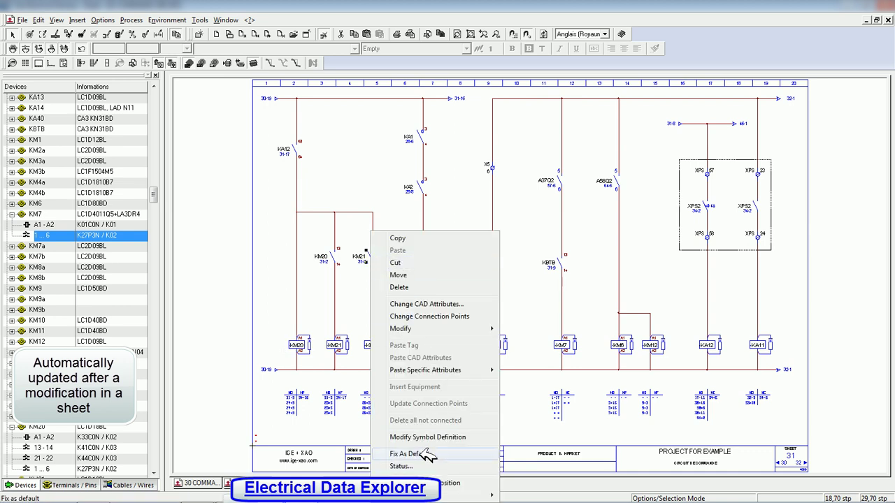
{"action": "left_click", "coordinate": [412, 455]}
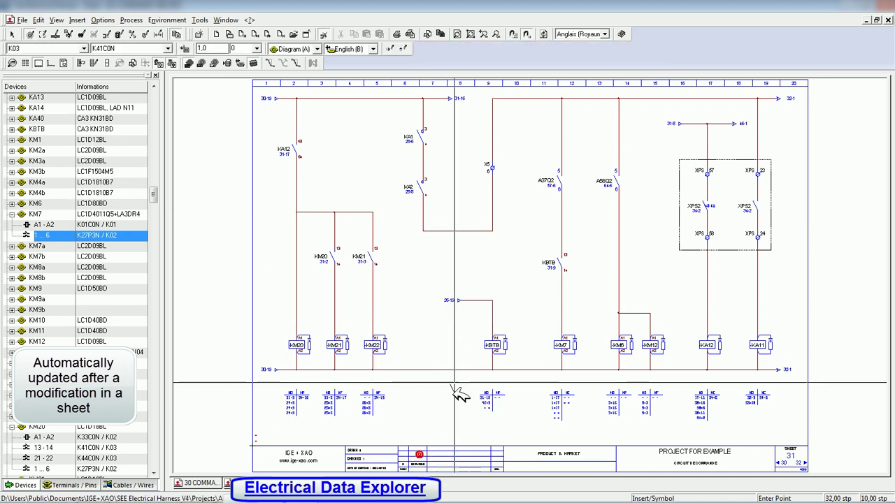
{"action": "left_click", "coordinate": [622, 253]}
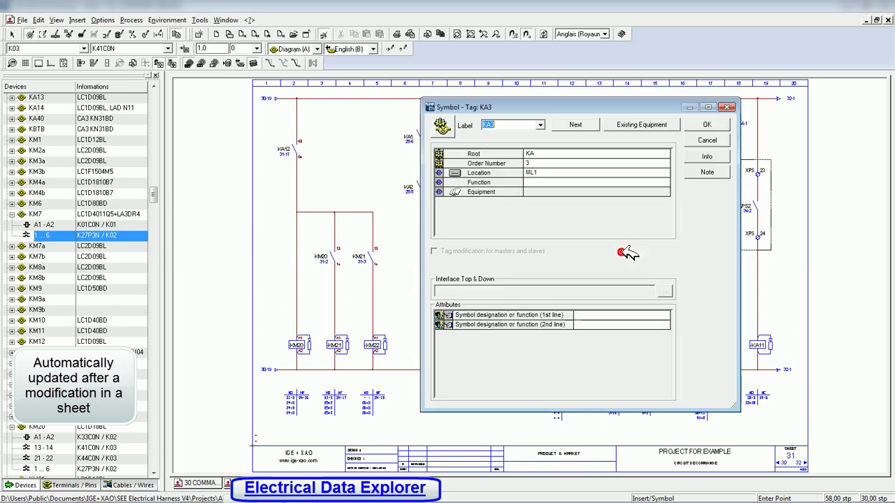
{"action": "left_click", "coordinate": [541, 125]}
{"action": "left_click_drag", "start_coordinate": [542, 146], "coordinate": [542, 189]}
{"action": "left_click", "coordinate": [494, 201]}
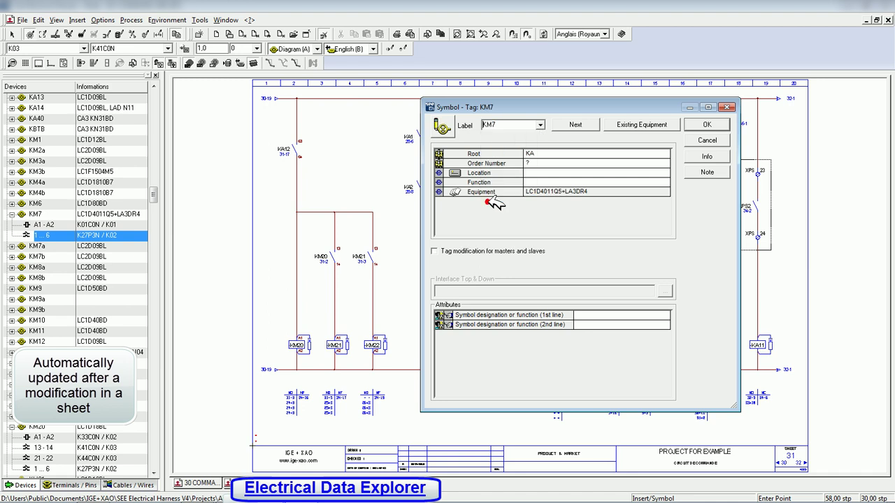
{"action": "left_click", "coordinate": [708, 125]}
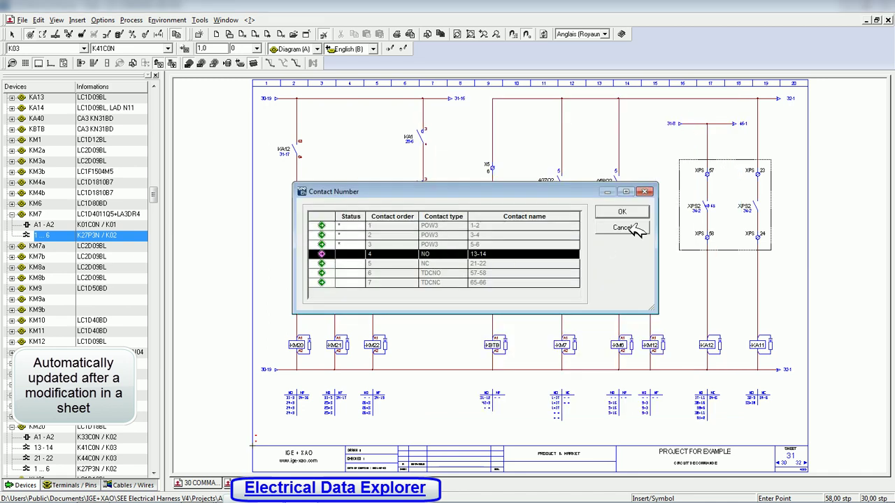
{"action": "left_click", "coordinate": [621, 212]}
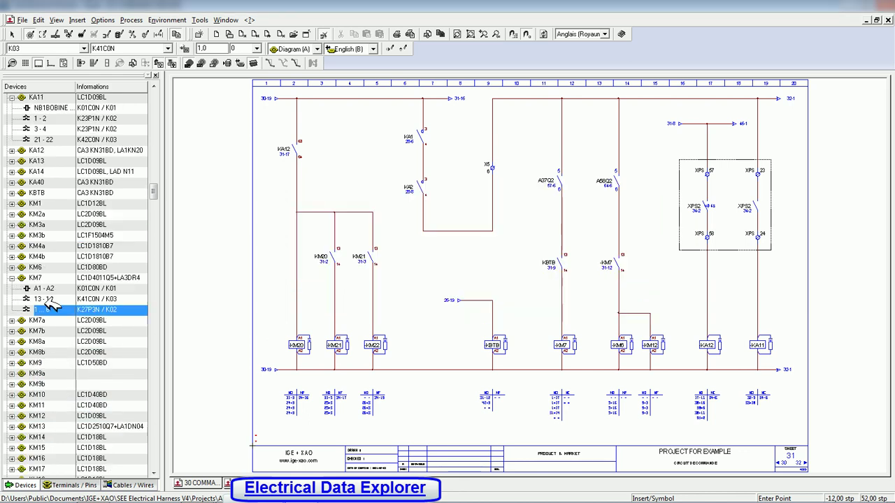
{"action": "left_click", "coordinate": [46, 300]}
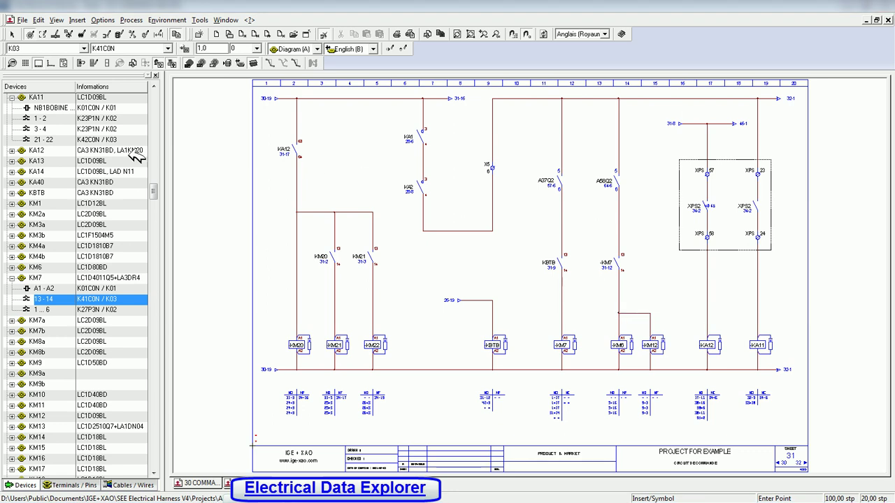
{"action": "left_click_drag", "start_coordinate": [159, 194], "coordinate": [160, 91]}
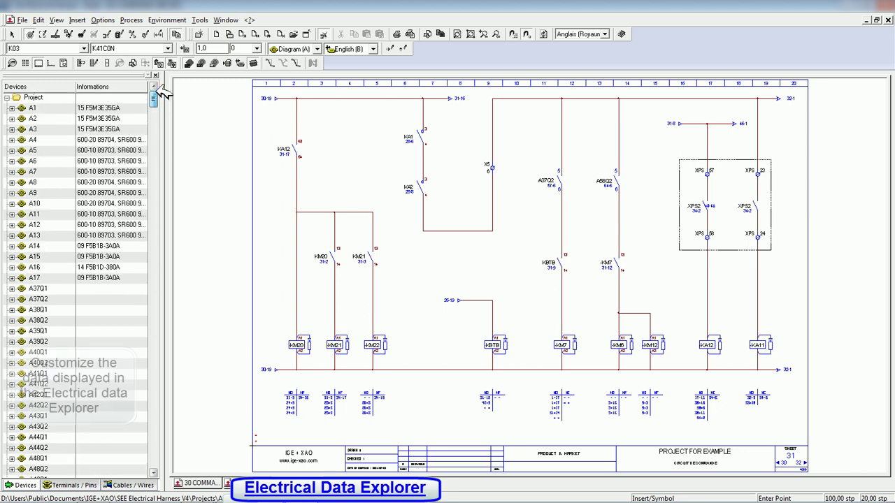
- Set the Devices tree options to order devices by Location - Label
{"action": "left_click", "coordinate": [34, 98]}
{"action": "right_click", "coordinate": [34, 96]}
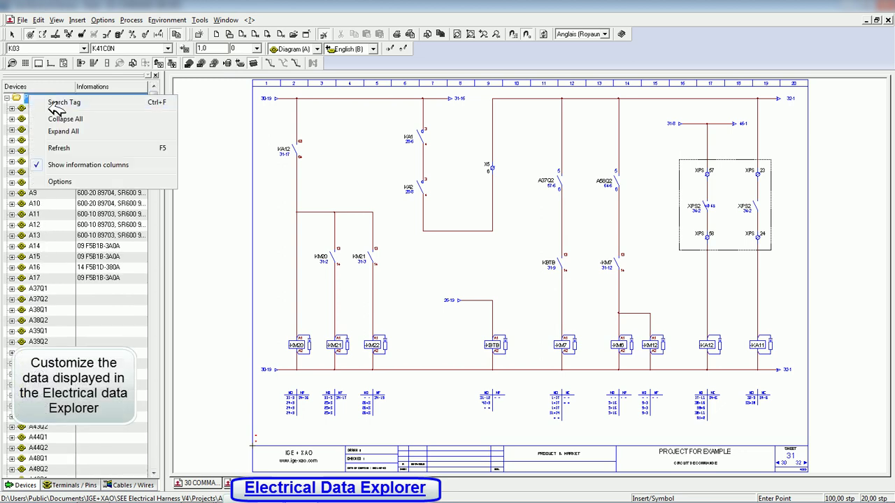
{"action": "left_click", "coordinate": [70, 182]}
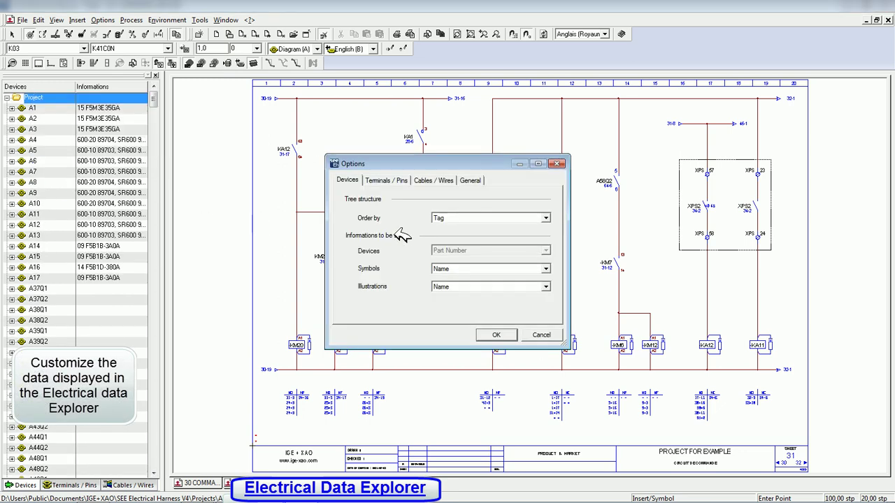
{"action": "left_click", "coordinate": [550, 218]}
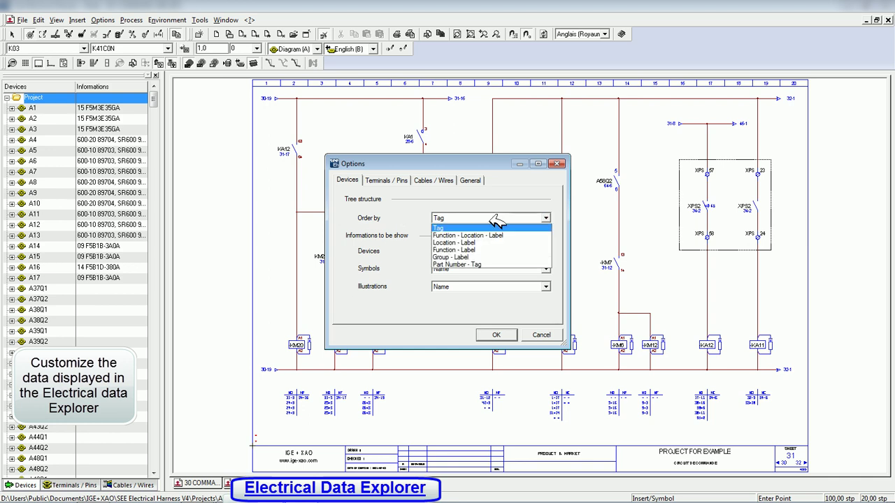
{"action": "left_click", "coordinate": [461, 242]}
{"action": "left_click", "coordinate": [496, 335]}
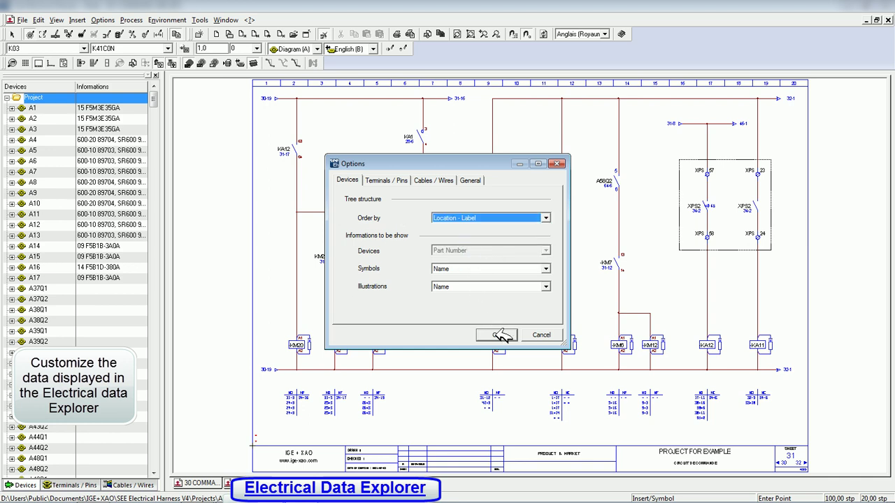
- Expand the Project node and the JB1 and ML1 locations to show their devices
{"action": "left_click", "coordinate": [7, 98]}
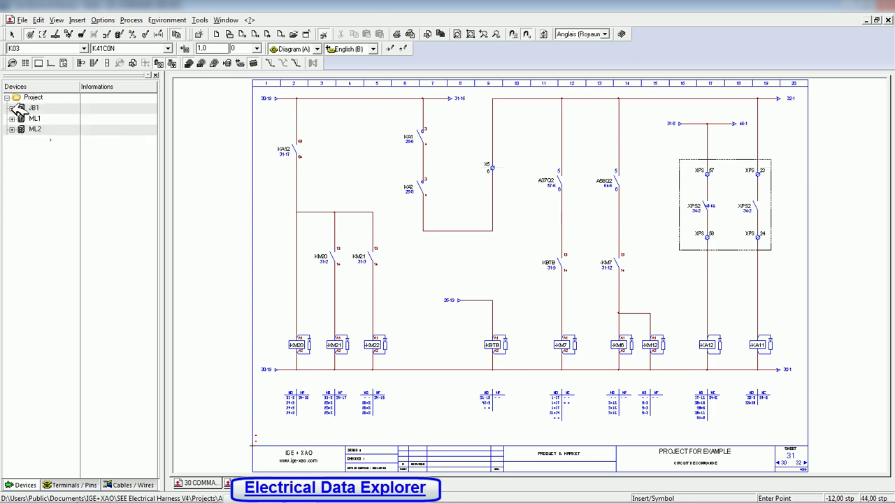
{"action": "left_click", "coordinate": [11, 109]}
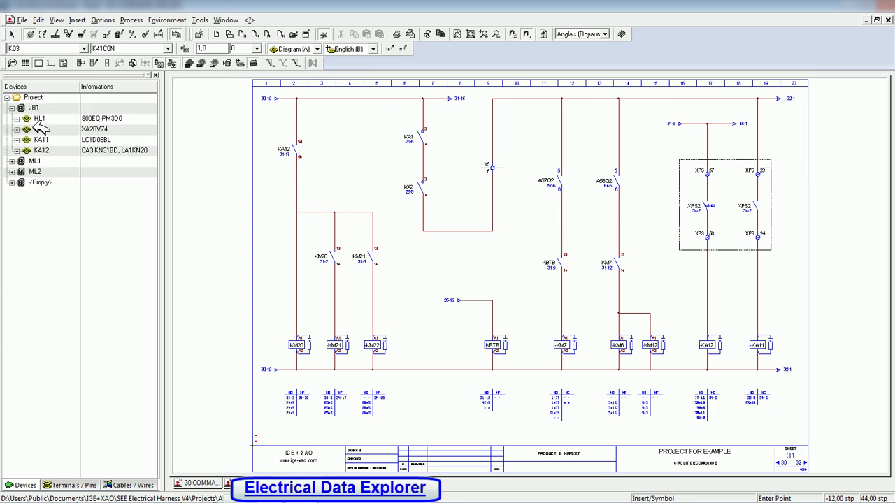
{"action": "left_click", "coordinate": [11, 161]}
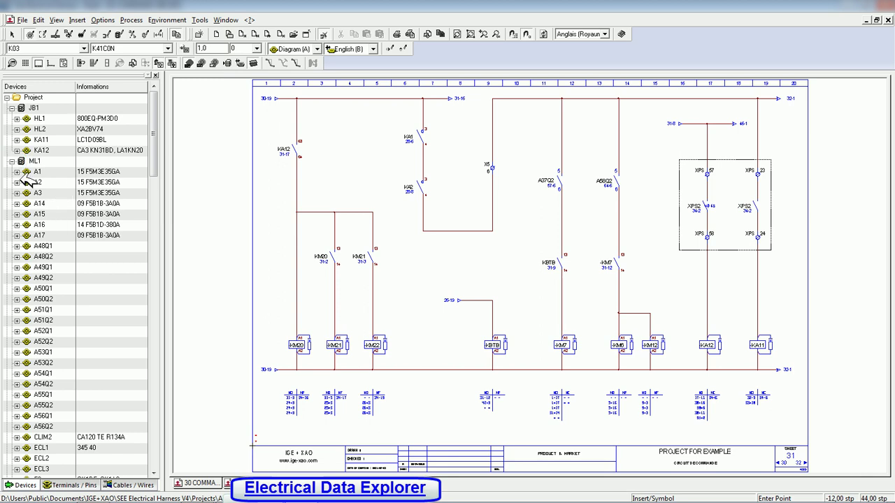